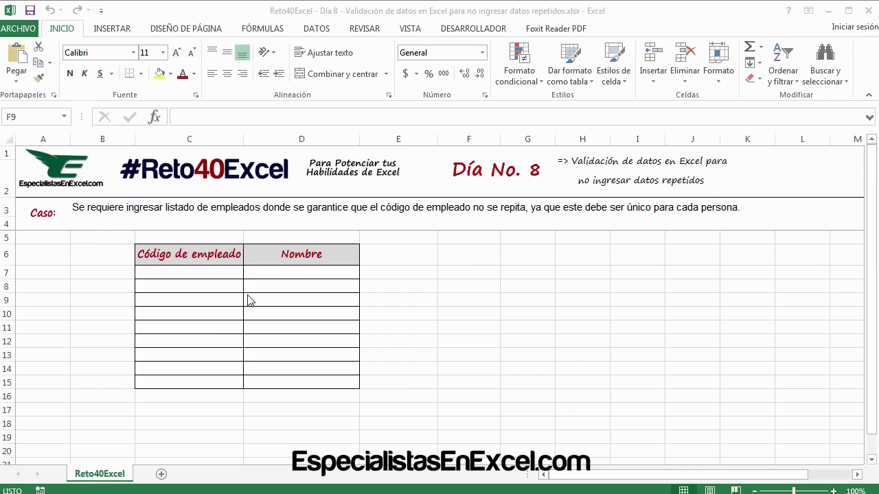
- Select the employee code range C7:C15 under the Código de empleado heading
click(208, 273)
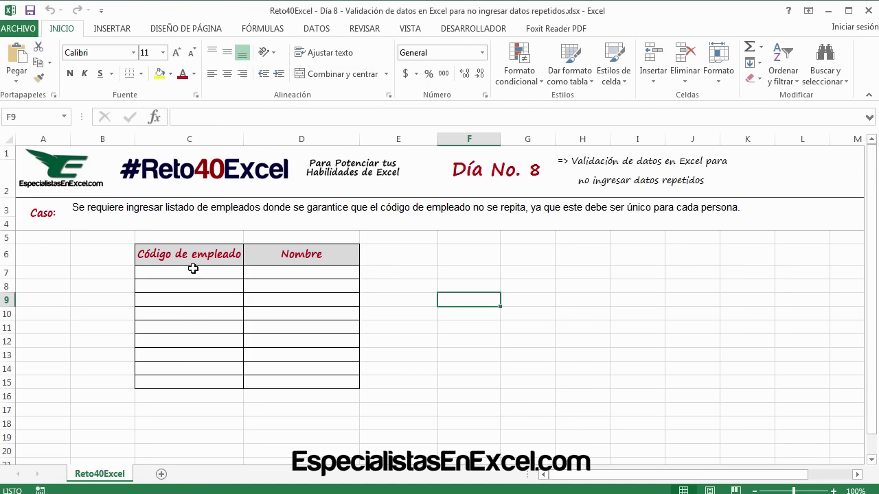
drag(193, 269, 200, 380)
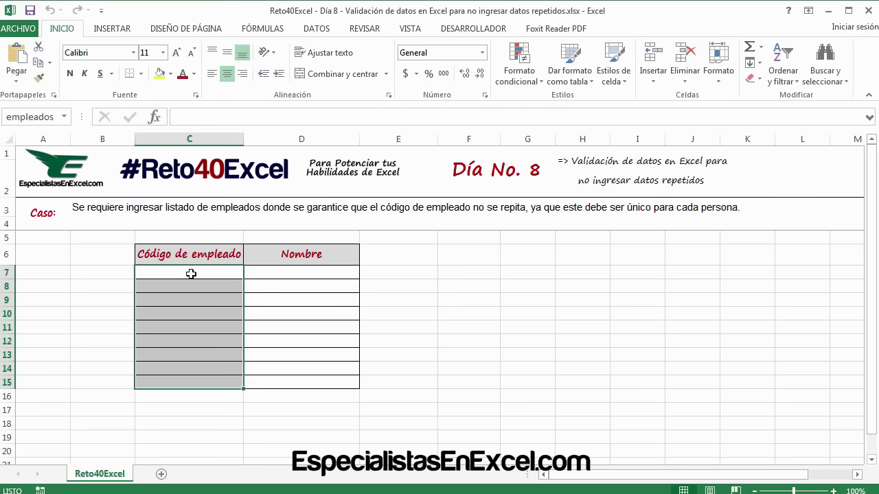
drag(191, 274, 204, 379)
click(197, 273)
drag(196, 285, 195, 382)
- Reselect the employee code cells C7:C15 after briefly clicking away to D7
click(269, 297)
drag(189, 272, 197, 376)
click(283, 270)
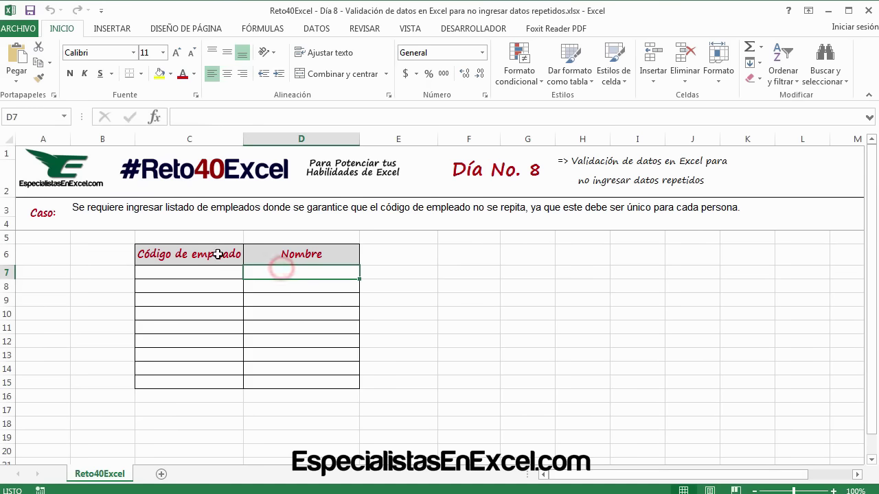
drag(194, 271, 194, 381)
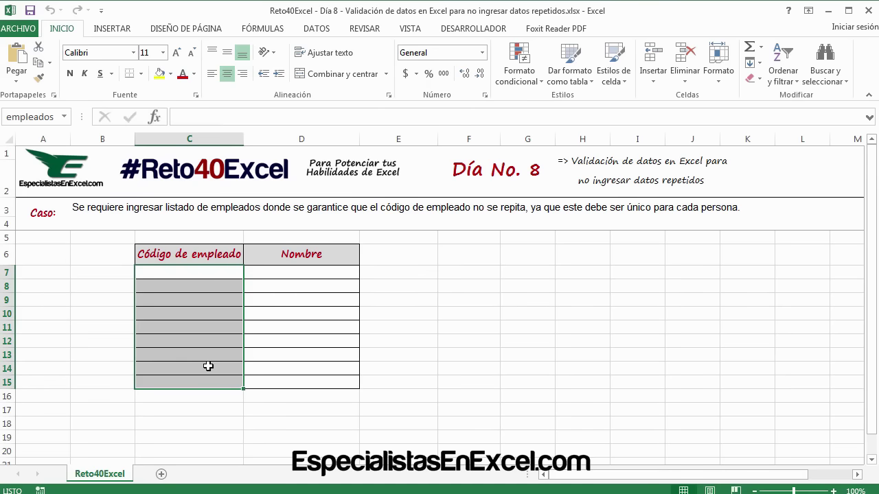
- Open Validación de datos from the DATOS tab and set Permitir to Personalizada
click(315, 28)
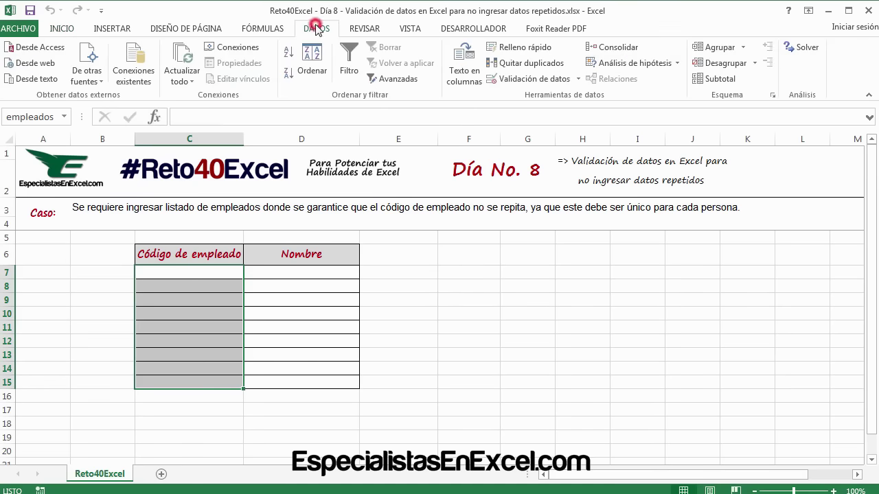
click(578, 78)
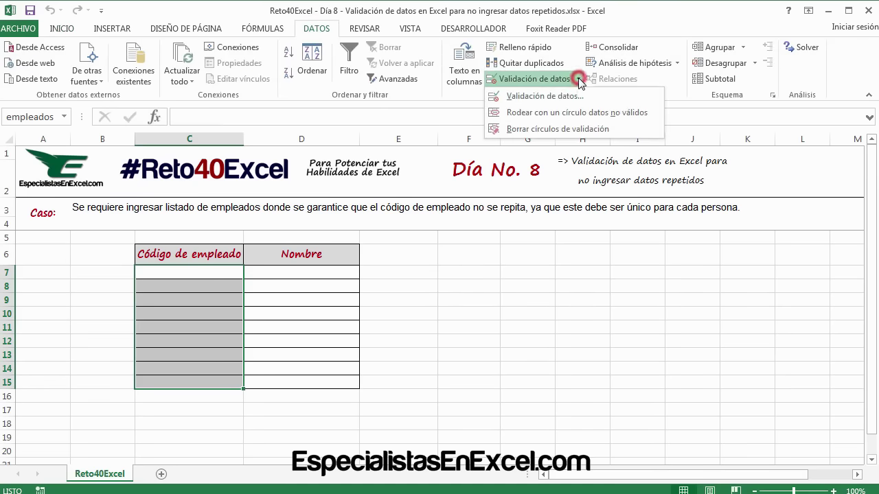
click(547, 97)
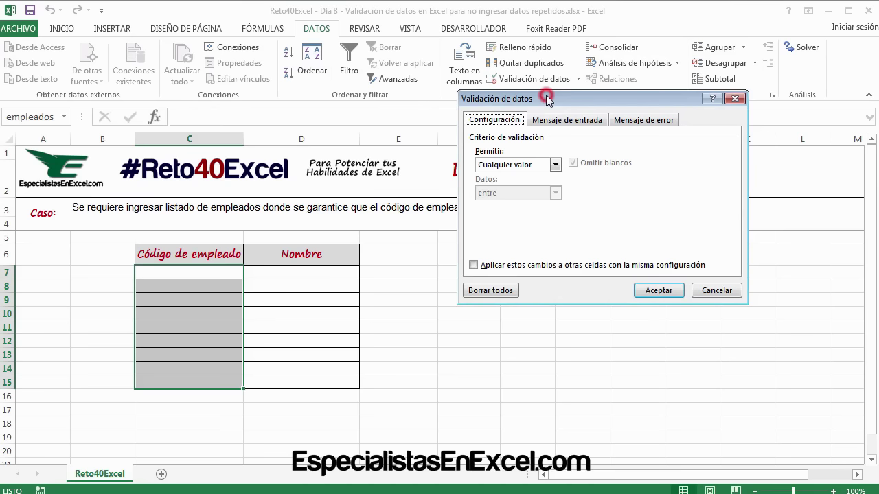
click(555, 165)
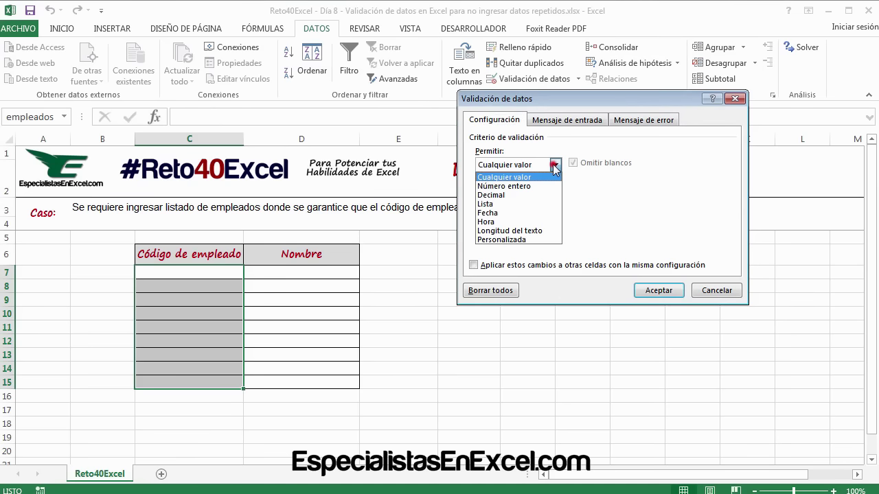
click(502, 239)
- Enter the formula =CONTAR.SI($C$7:$C$15;C7) with the range made absolute via F4
click(497, 221)
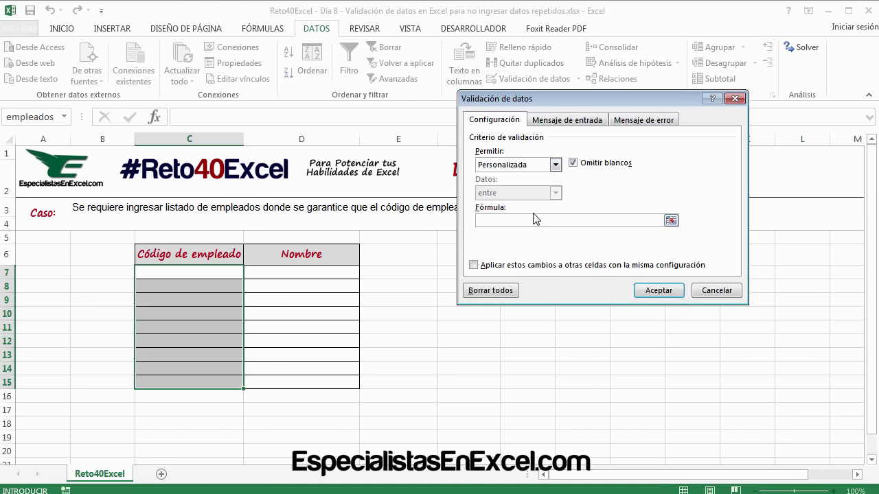
text(=)
text(CONTAR)
text(.SI)
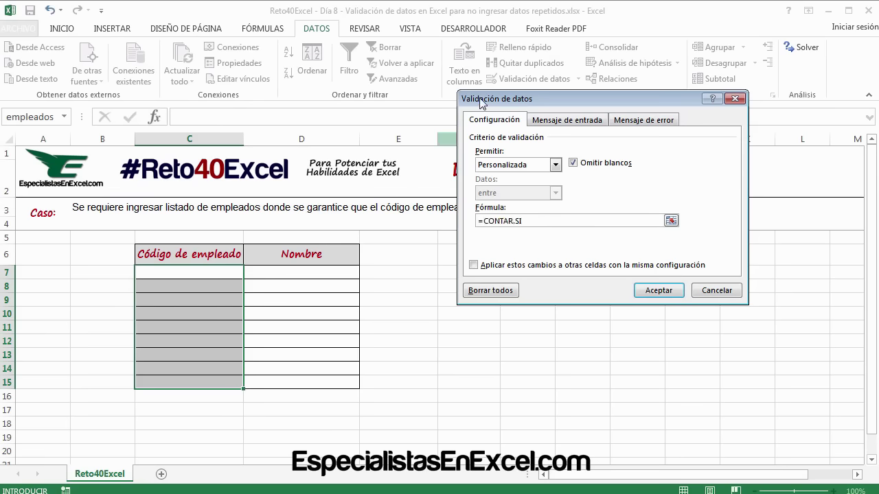
drag(508, 98, 486, 101)
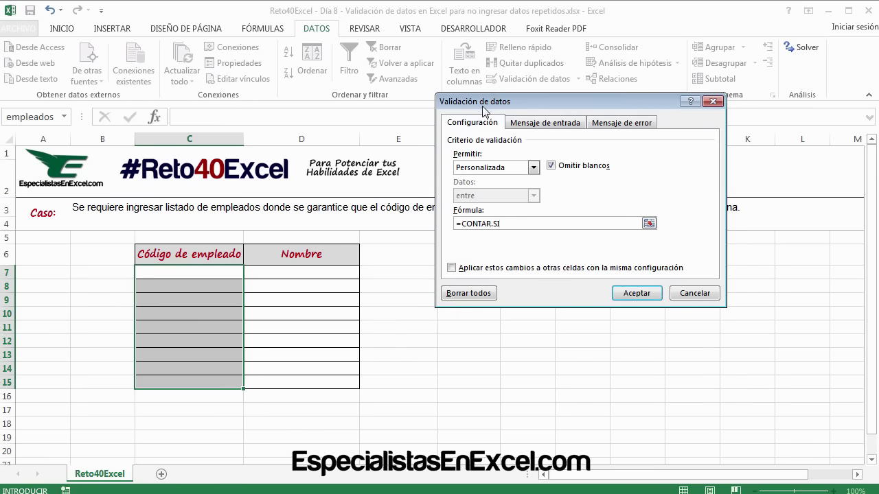
text(()
drag(212, 270, 198, 379)
click(507, 225)
key(F4)
click(526, 224)
key(F4)
click(549, 223)
click(193, 273)
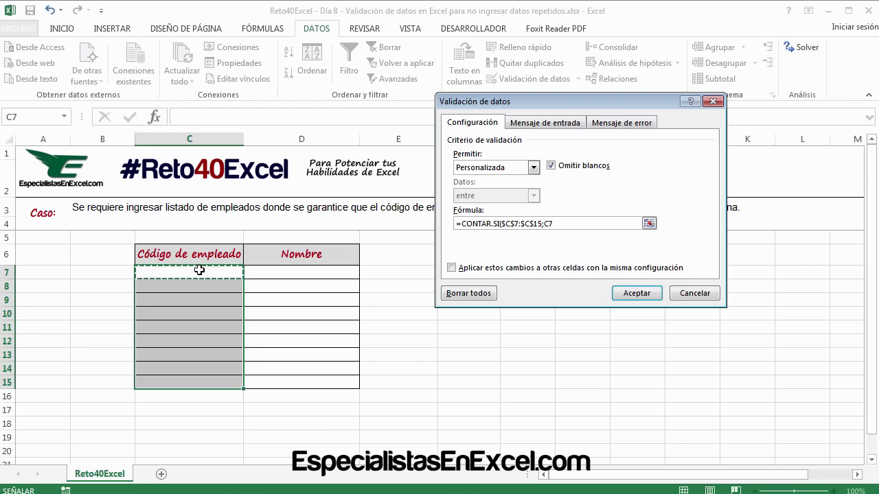
text())
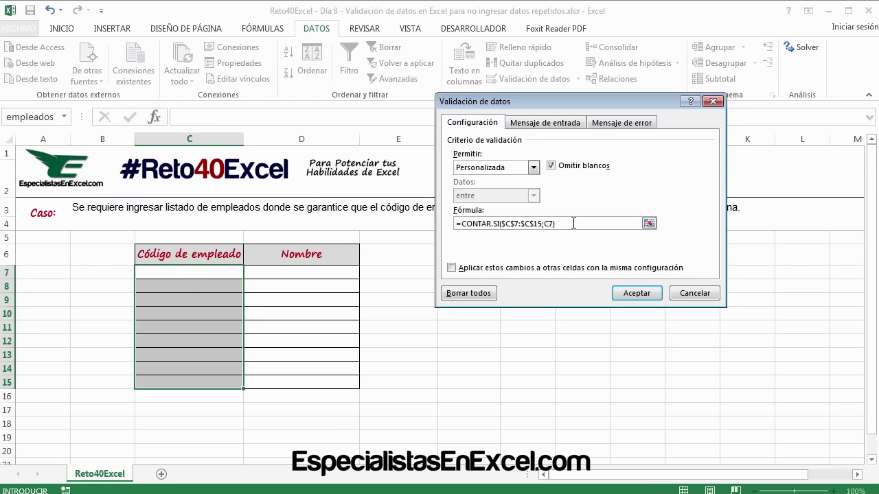
- Append =1 so the formula reads =CONTAR.SI($C$7:$C$15;C7)=1
click(573, 223)
- On the Mensaje de error tab with style Detener, set the title to 'Error'
click(557, 123)
click(644, 123)
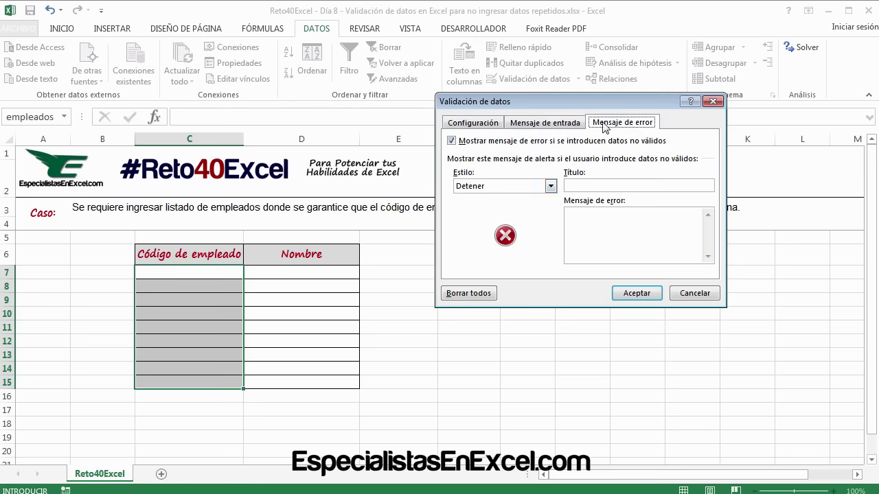
drag(622, 102, 538, 112)
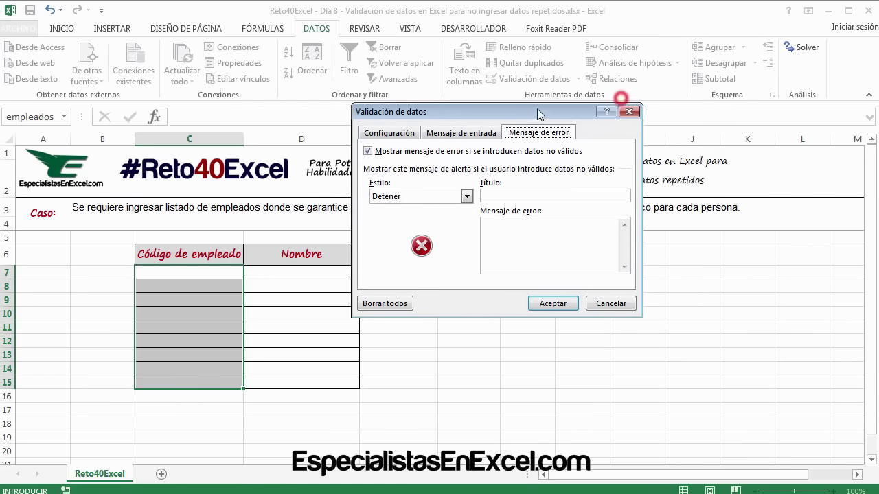
click(526, 197)
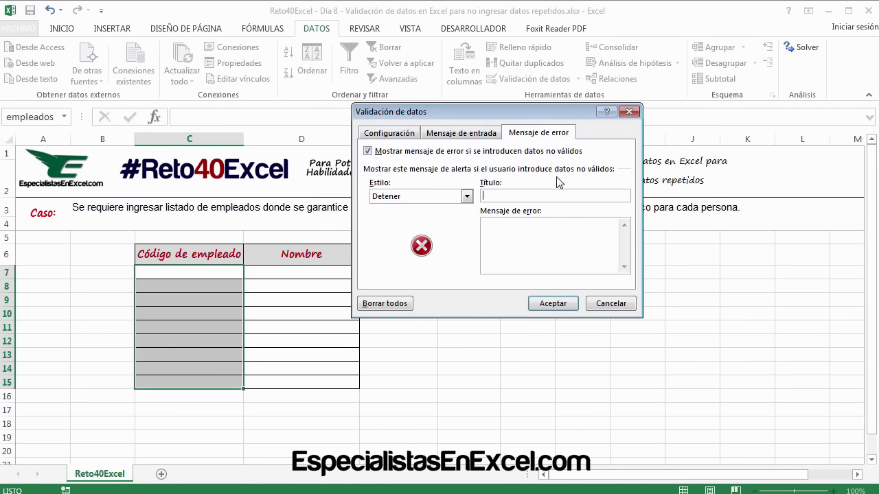
text(Err)
text(or)
- Set the message 'El Código ingresado del empleado ya existe' and apply the rule
click(552, 245)
text(Por fo)
key(BackSpace)
key(BackSpace)
key(BackSpace)
text(avor)
text( d)
key(BackSpace)
key(BackSpace)
key(BackSpace)
key(BackSpace)
text(vor ing)
text(rese un c)
text(Cód)
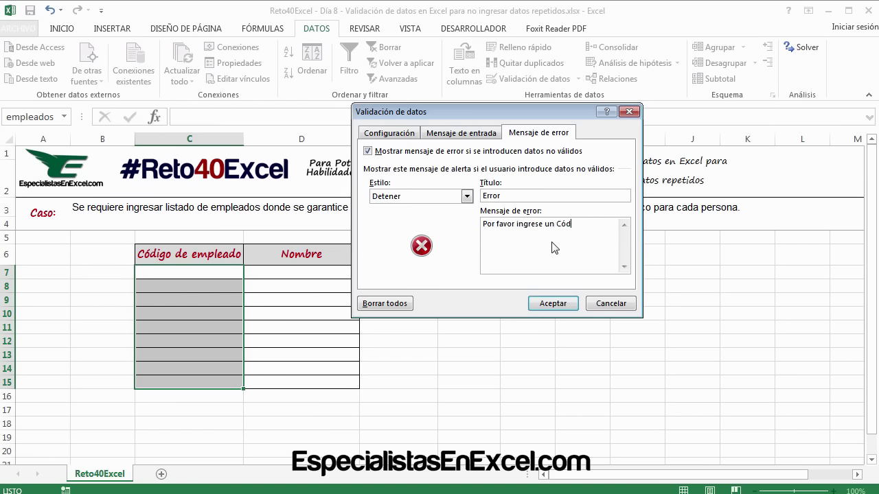
text(igo qu)
key(BackSpace)
key(BackSpace)
key(BackSpace)
key(BackSpace)
key(BackSpace)
key(BackSpace)
key(BackSpace)
key(BackSpace)
key(BackSpace)
text(El)
key(BackSpace)
text(Código i)
text(ngresado del e)
text(mpleado ya e)
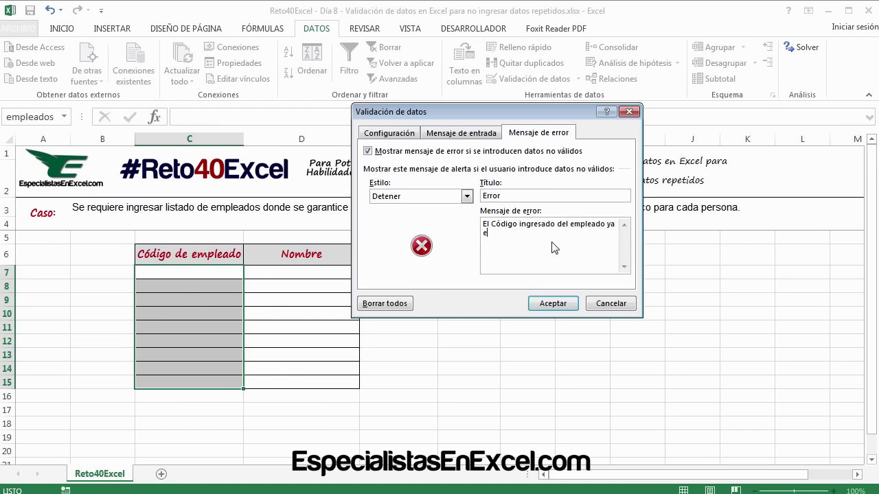
text(xiste.)
click(551, 303)
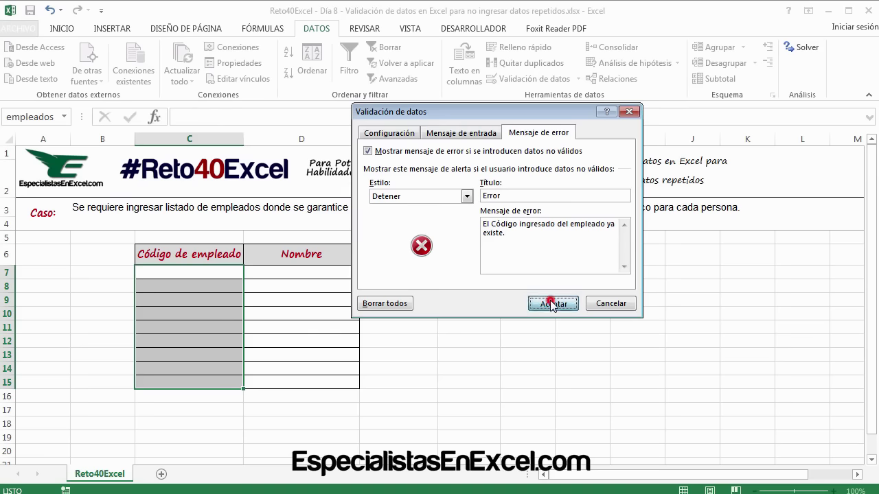
click(435, 273)
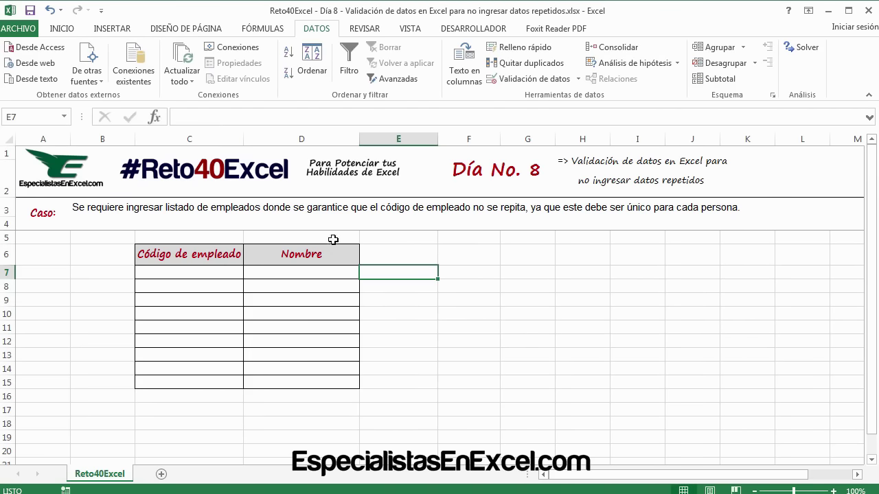
- Enter code 1020 in C7 with the first employee's full name beside it
click(171, 272)
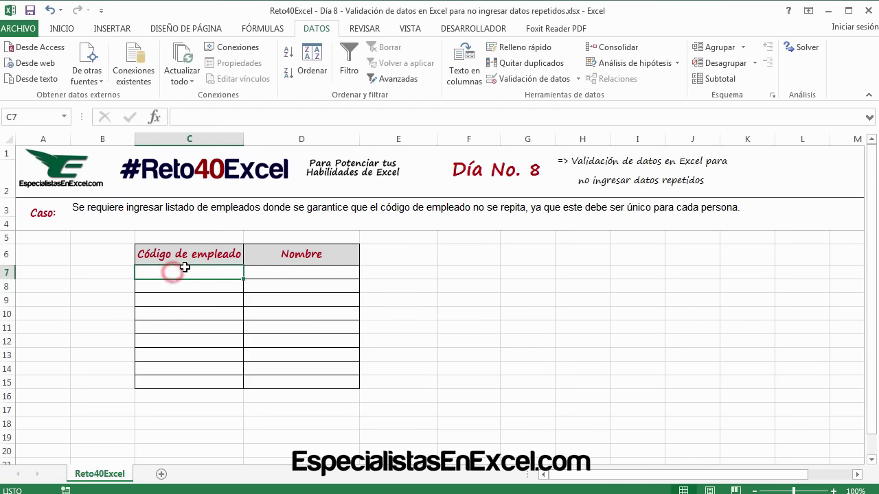
text(1020)
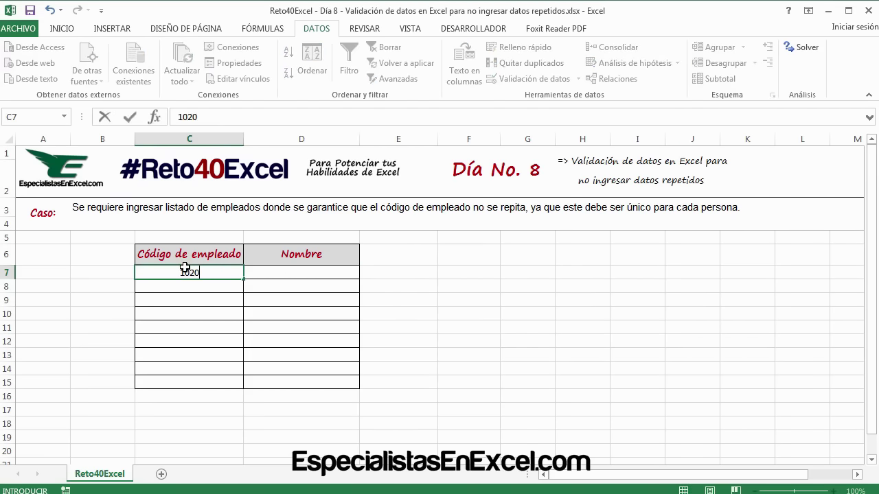
key(Tab)
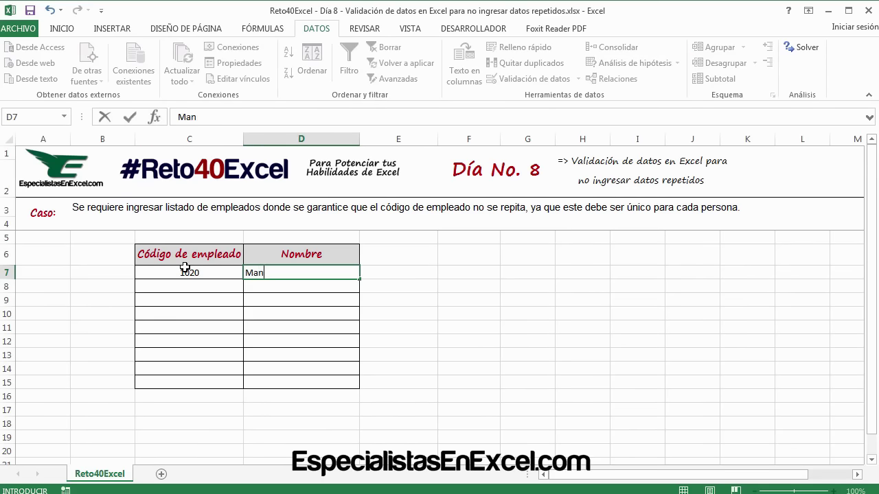
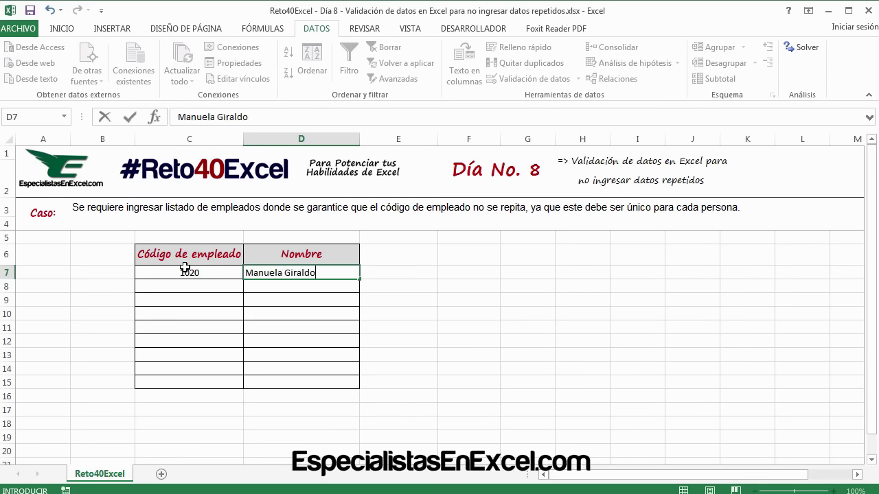
key(Return)
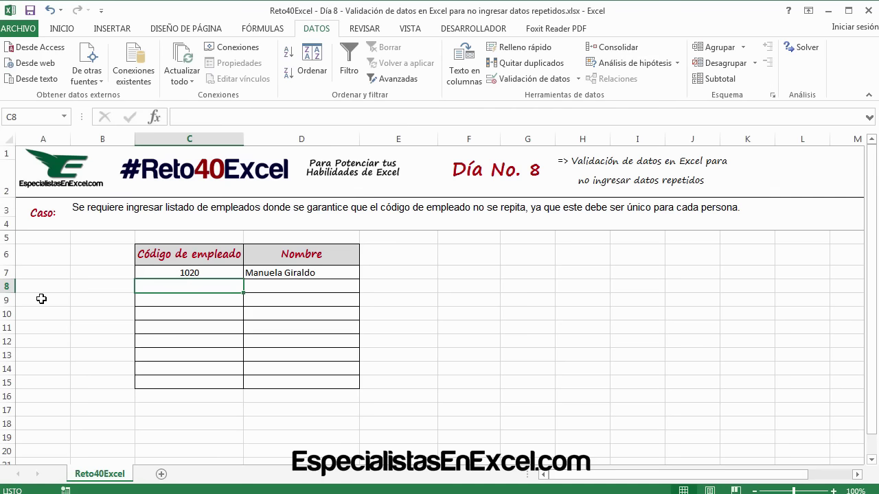
- Enter code 5678 in C8 with the second employee's full name beside it
text(5678)
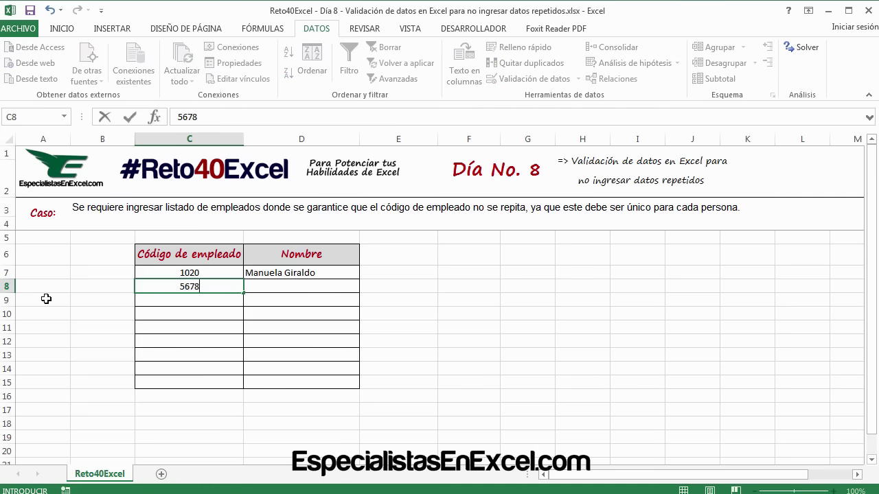
key(Tab)
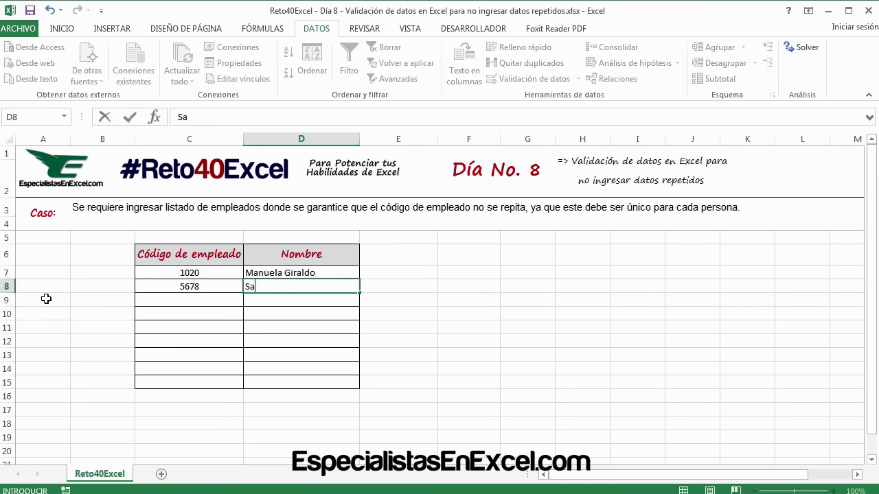
key(Return)
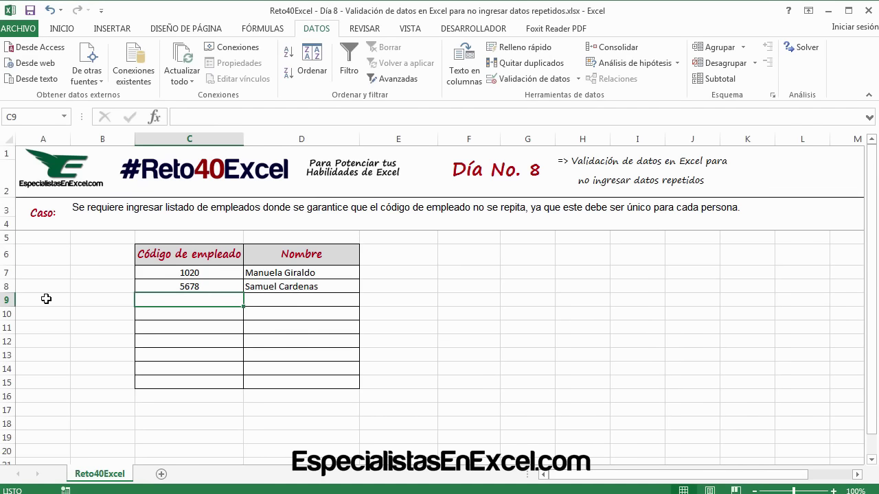
text(1)
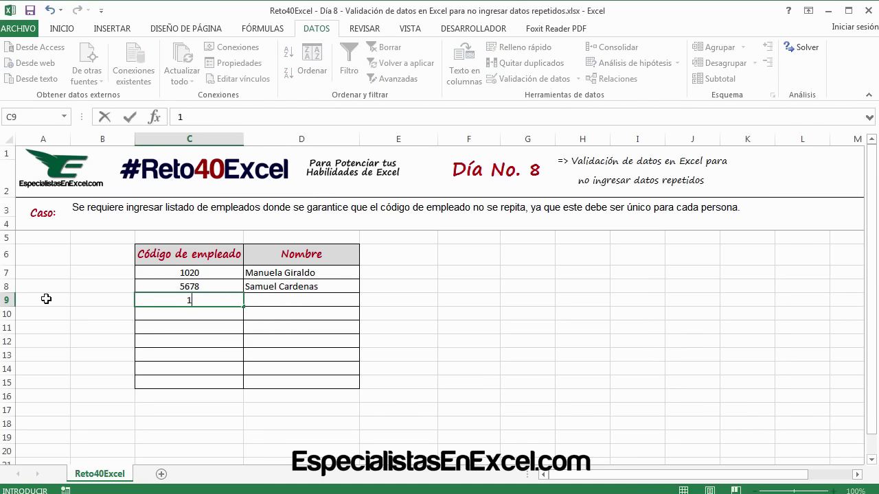
text(020)
key(Return)
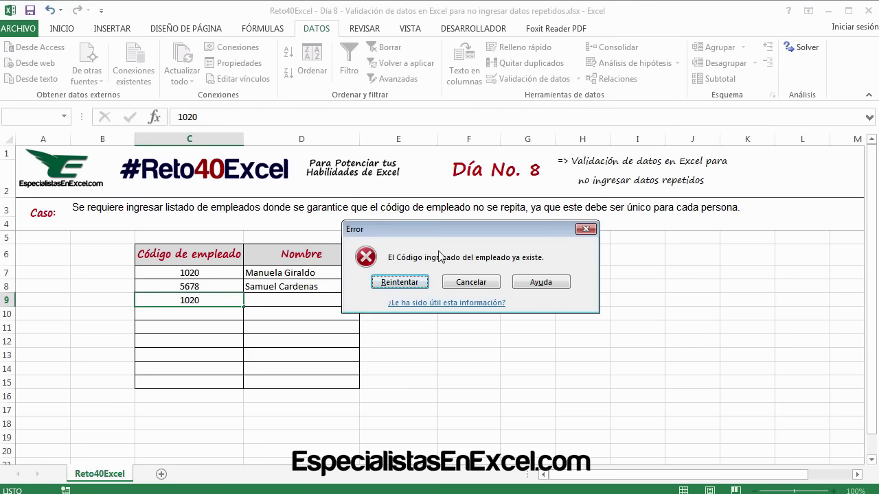
drag(464, 221, 414, 232)
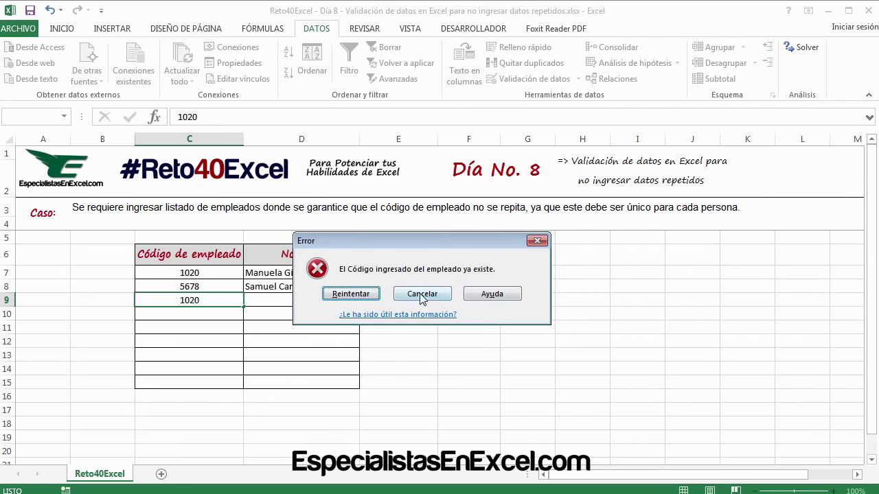
click(364, 300)
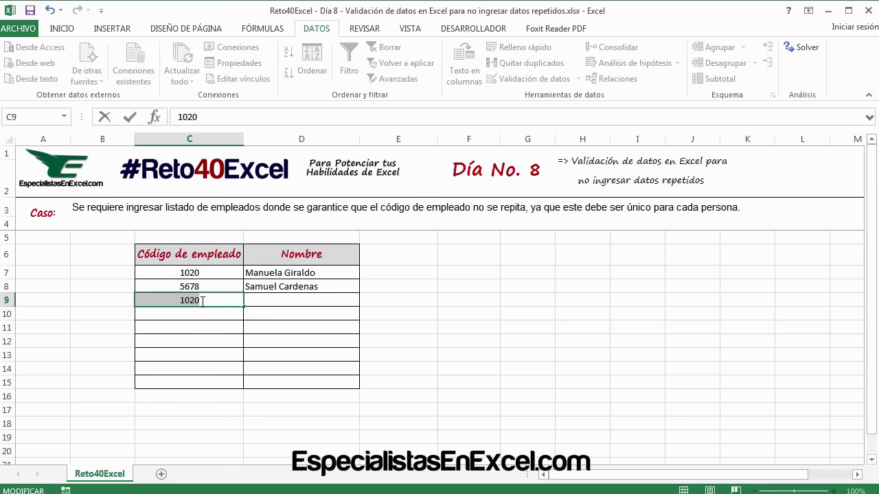
key(Return)
click(483, 282)
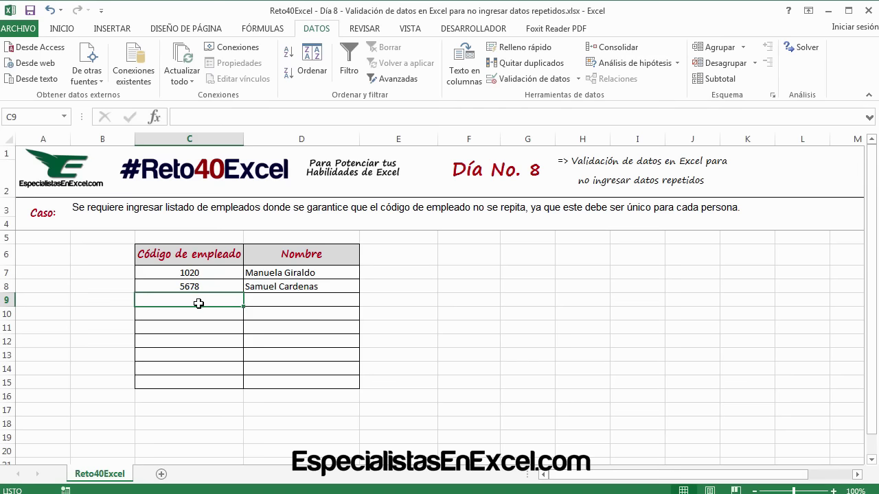
text(56)
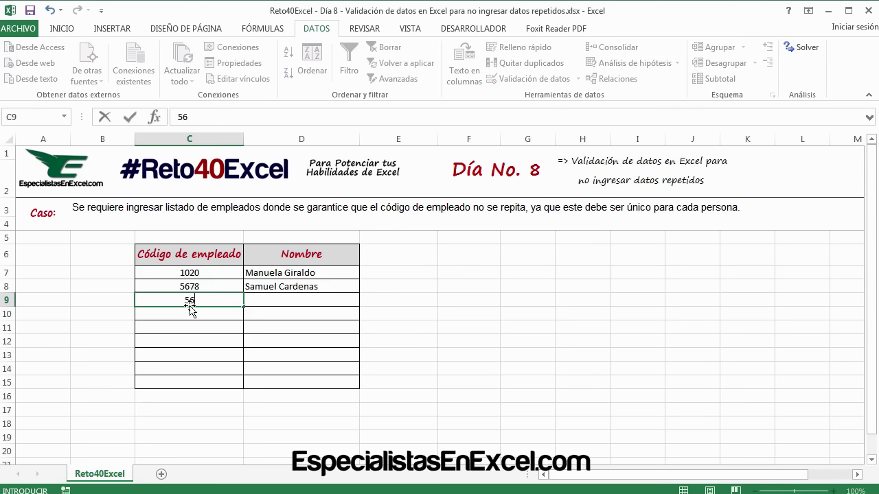
text(78)
key(Return)
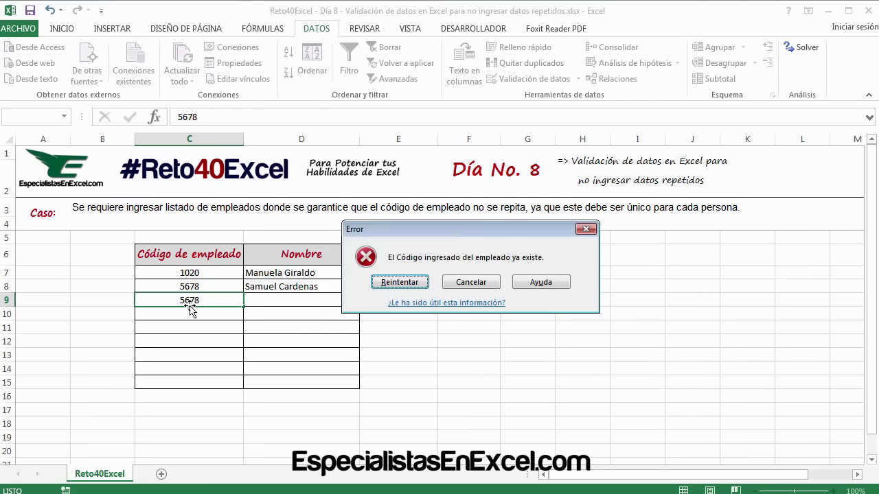
drag(454, 228, 447, 256)
click(464, 310)
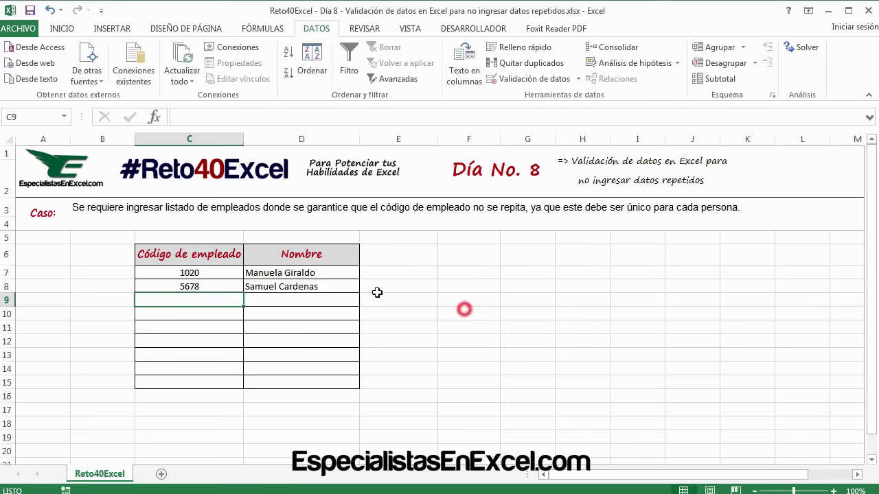
- Enter code 3456 in C9 and the third employee's full name in D9
text(3456)
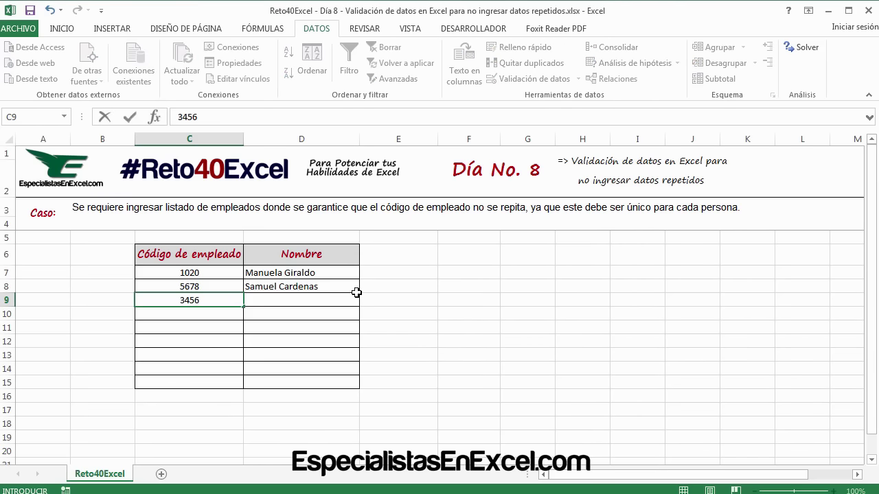
key(Tab)
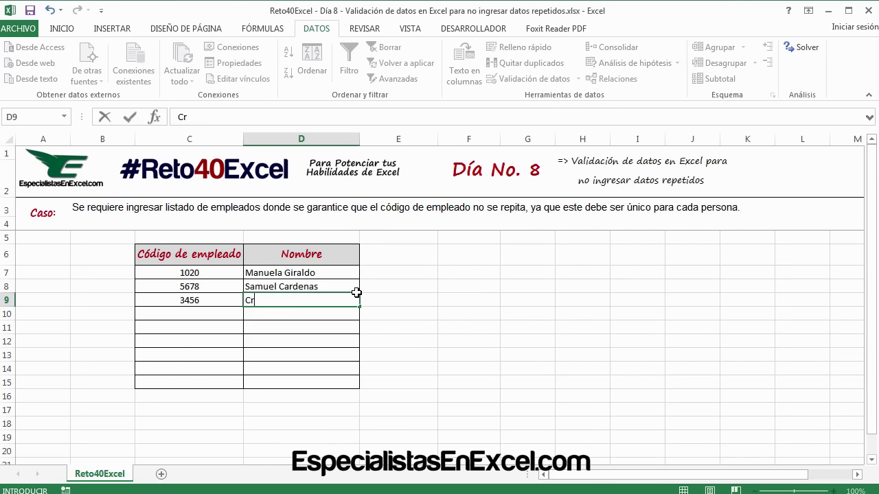
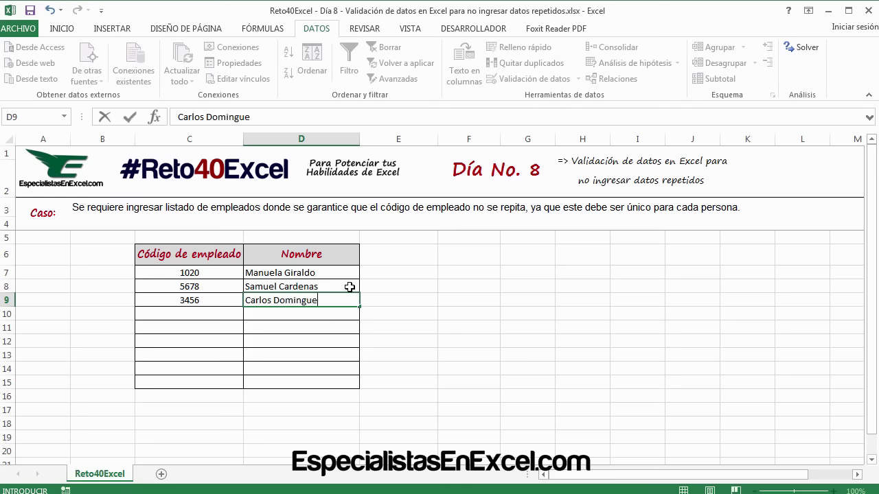
key(Return)
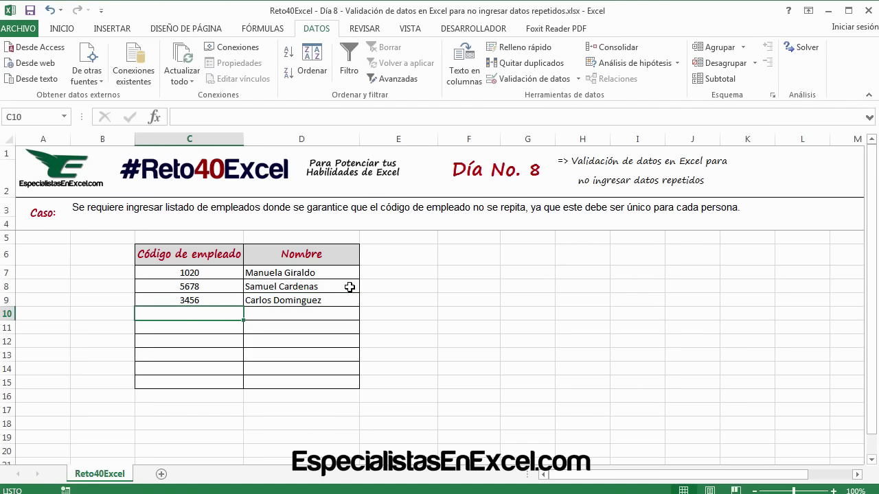